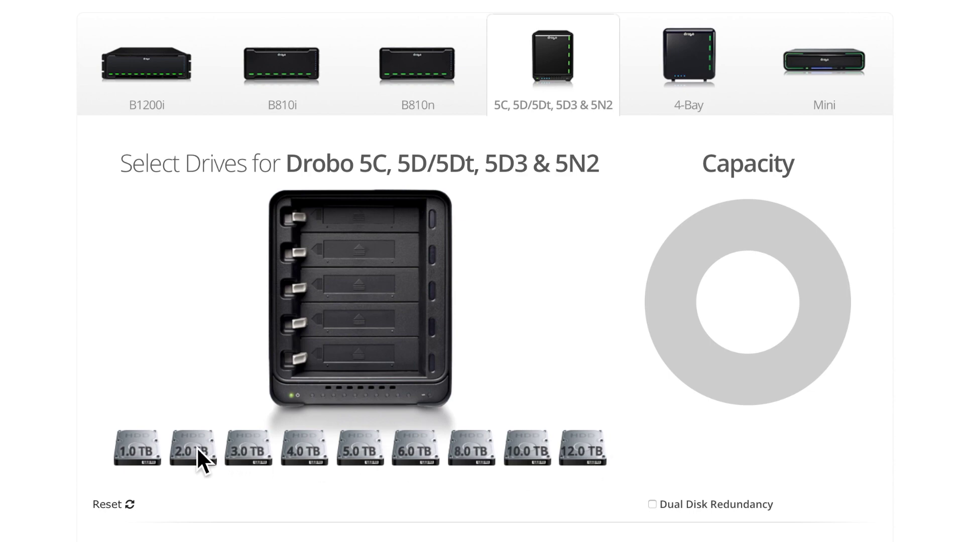
Step: Insert 2.0 TB drives into the first three bays of the empty Drobo 5C, 5D/5Dt, 5D3 & 5N2 enclosure
{"action": "left_click_drag", "start_coordinate": [201, 462], "coordinate": [372, 252]}
{"action": "left_click_drag", "start_coordinate": [193, 452], "coordinate": [370, 281]}
{"action": "left_click_drag", "start_coordinate": [211, 469], "coordinate": [372, 317]}
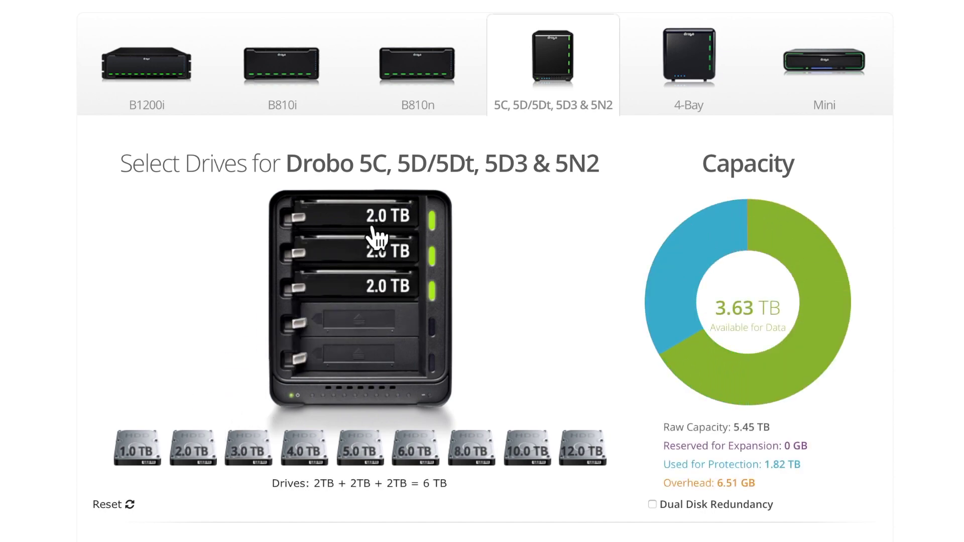
Step: Remove the third bay's drive, and fill the third, fourth and fifth bays with 2.0 TB drives
{"action": "left_click", "coordinate": [374, 300]}
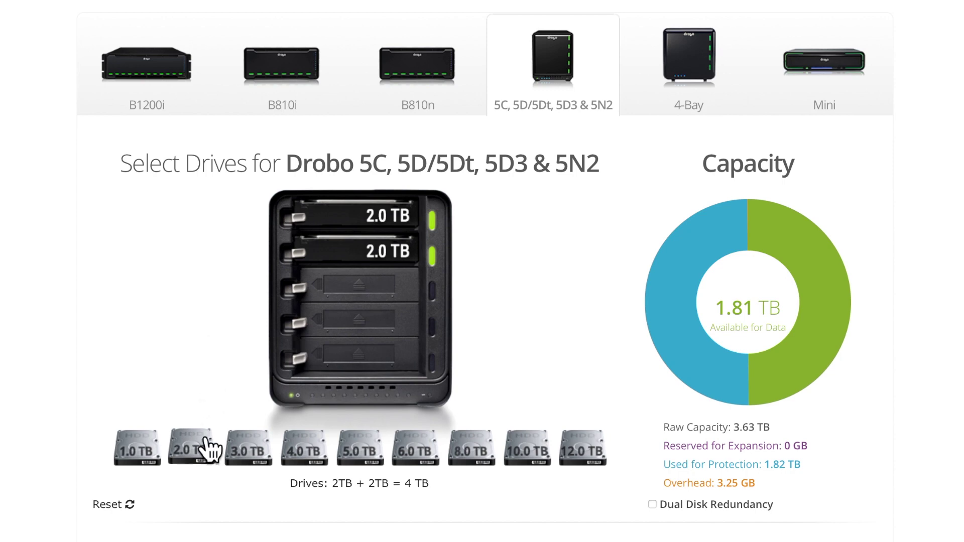
{"action": "left_click_drag", "start_coordinate": [208, 460], "coordinate": [339, 303]}
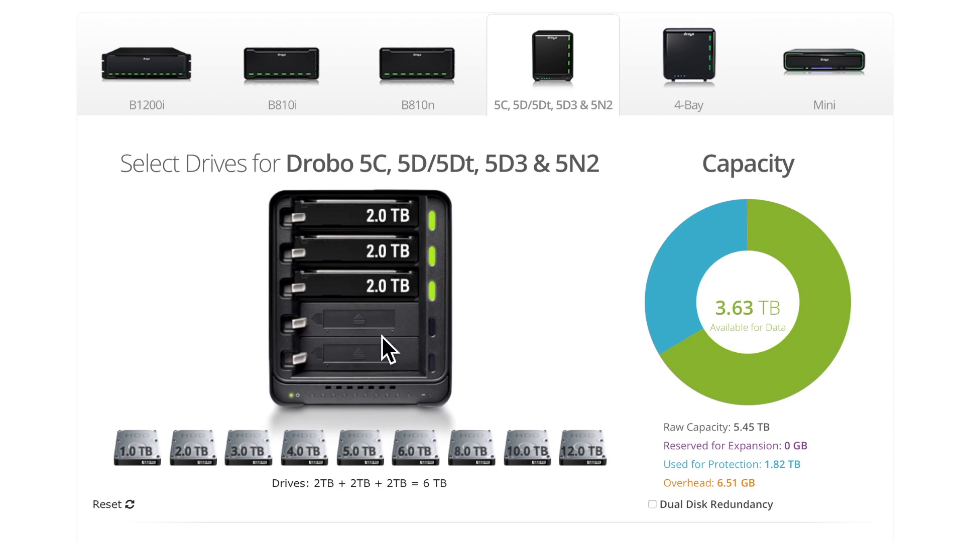
{"action": "left_click_drag", "start_coordinate": [214, 452], "coordinate": [346, 344]}
{"action": "left_click_drag", "start_coordinate": [197, 461], "coordinate": [399, 358]}
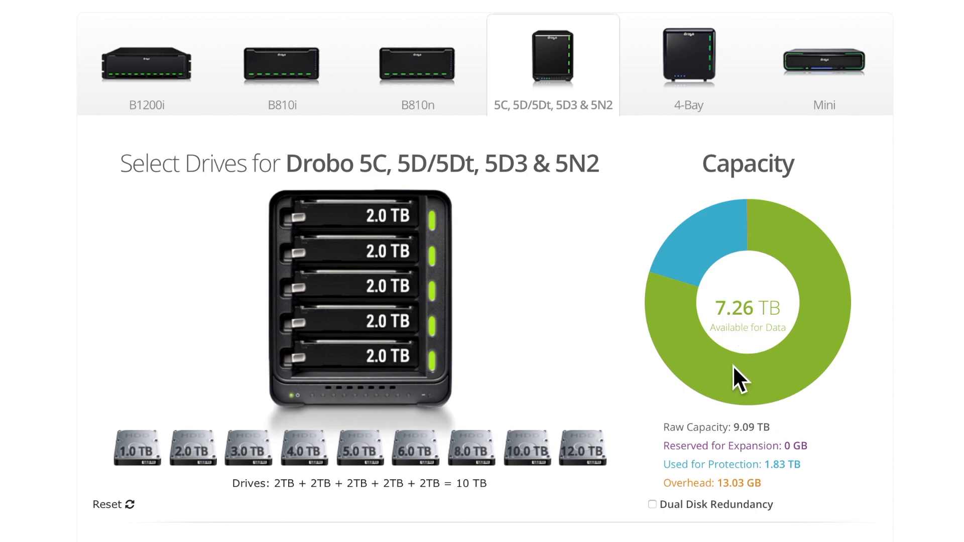
Step: Turn Dual Disk Redundancy on for the five 2.0 TB drives and switch it off again
{"action": "left_click", "coordinate": [657, 507]}
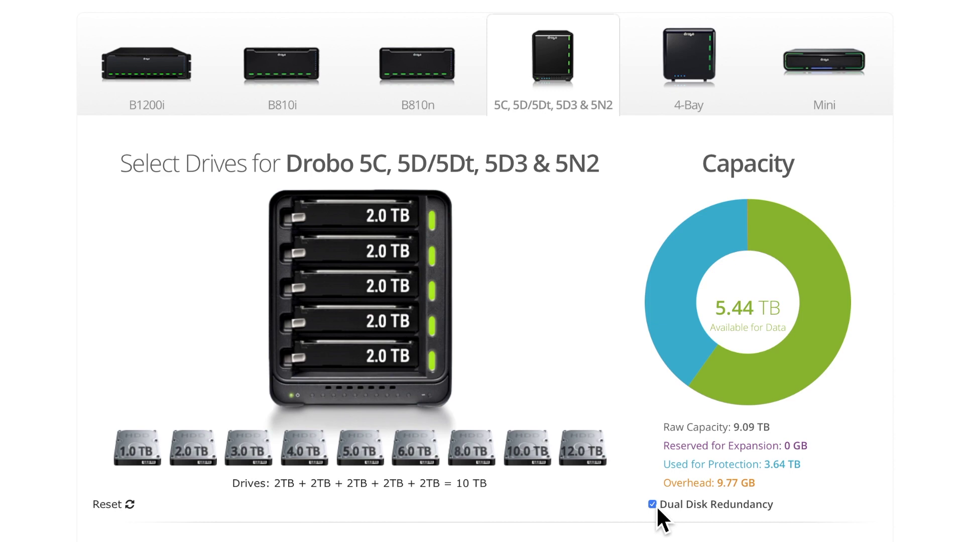
{"action": "left_click", "coordinate": [656, 506]}
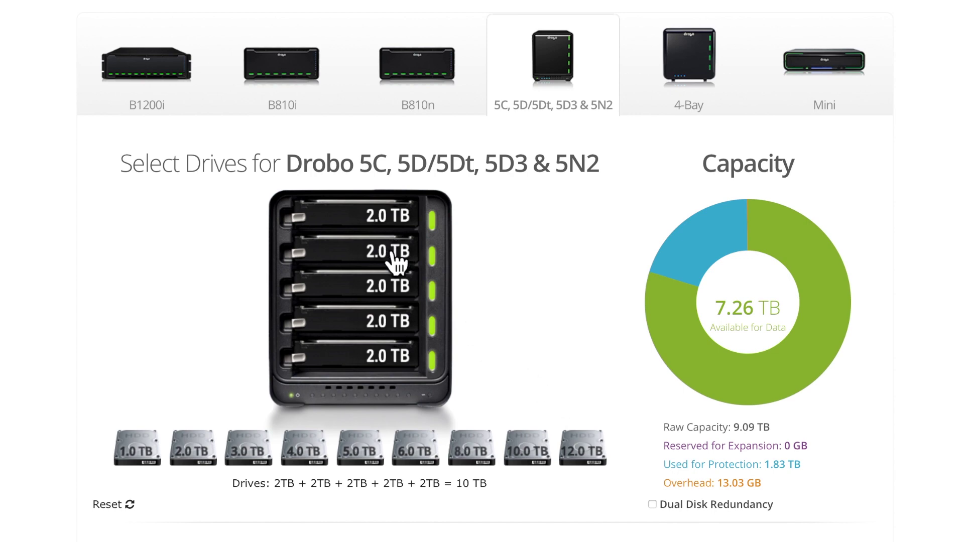
Step: Remove the lower four 2.0 TB drives, keeping only the one in the top bay
{"action": "left_click", "coordinate": [394, 359]}
{"action": "left_click", "coordinate": [393, 326]}
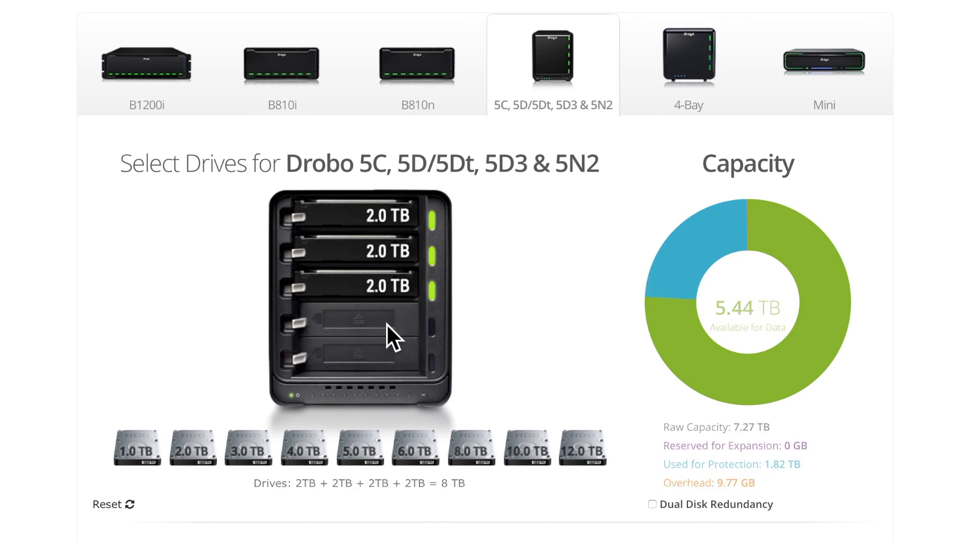
{"action": "left_click", "coordinate": [396, 287]}
{"action": "left_click", "coordinate": [399, 266]}
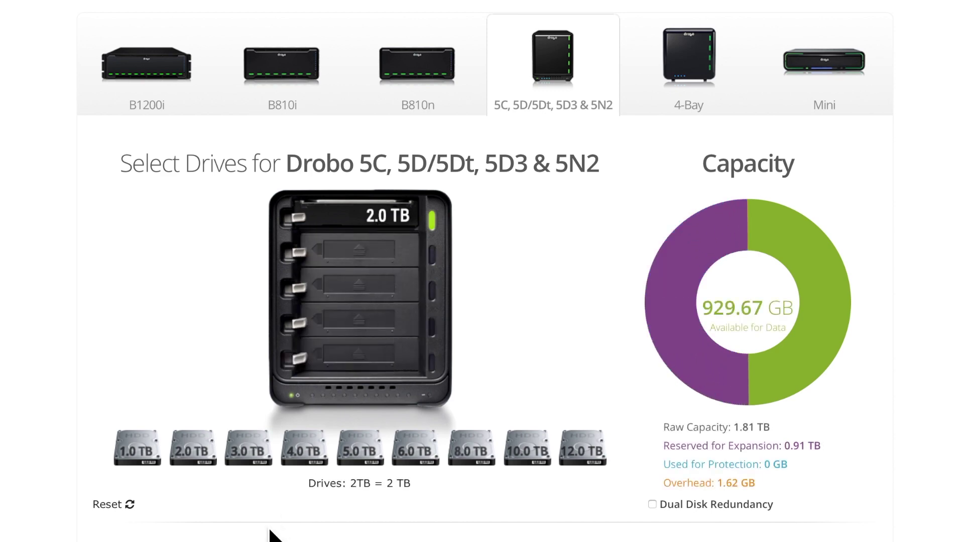
Step: Fill the four empty bays from the second downward with 4.0, 4.0, 2.0 and 4.0 TB drives
{"action": "left_click_drag", "start_coordinate": [301, 450], "coordinate": [345, 265]}
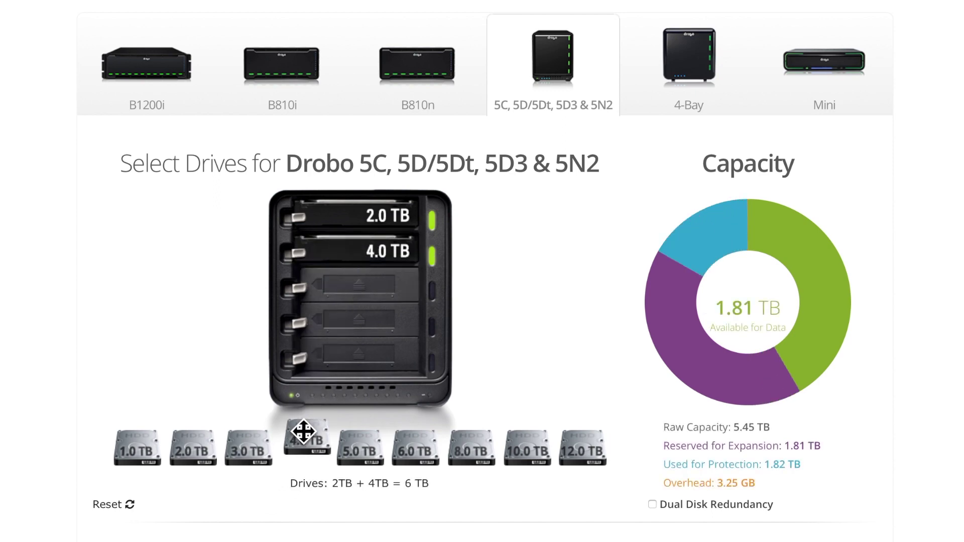
{"action": "left_click_drag", "start_coordinate": [311, 460], "coordinate": [359, 300]}
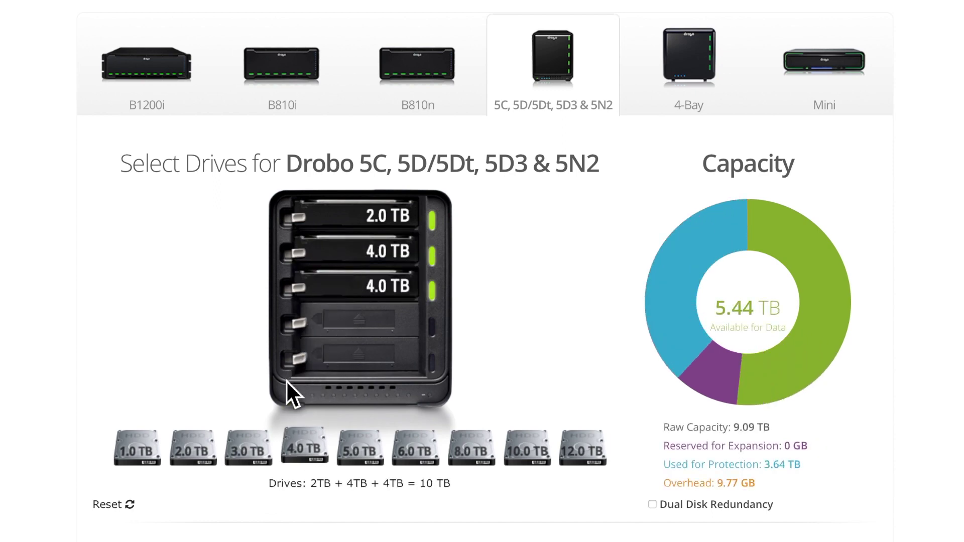
{"action": "left_click_drag", "start_coordinate": [218, 455], "coordinate": [379, 346]}
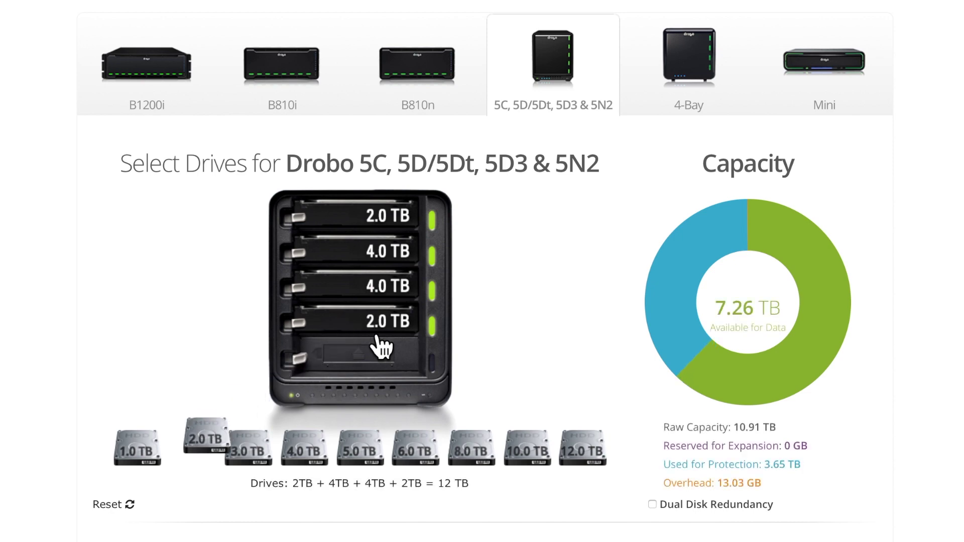
{"action": "left_click_drag", "start_coordinate": [312, 460], "coordinate": [379, 378]}
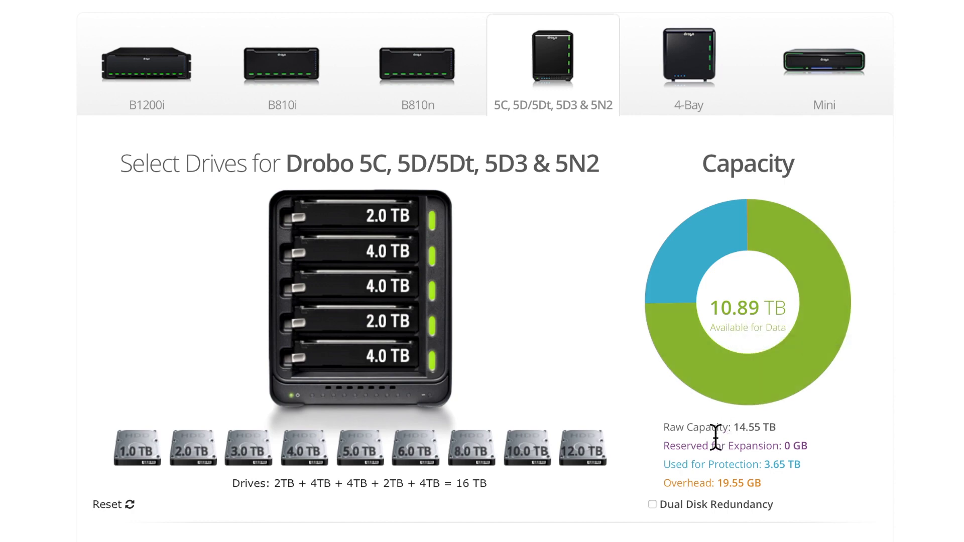
Step: Enable Dual Disk Redundancy for the mixed 2.0 and 4.0 TB drives, and disable it again
{"action": "left_click", "coordinate": [659, 508]}
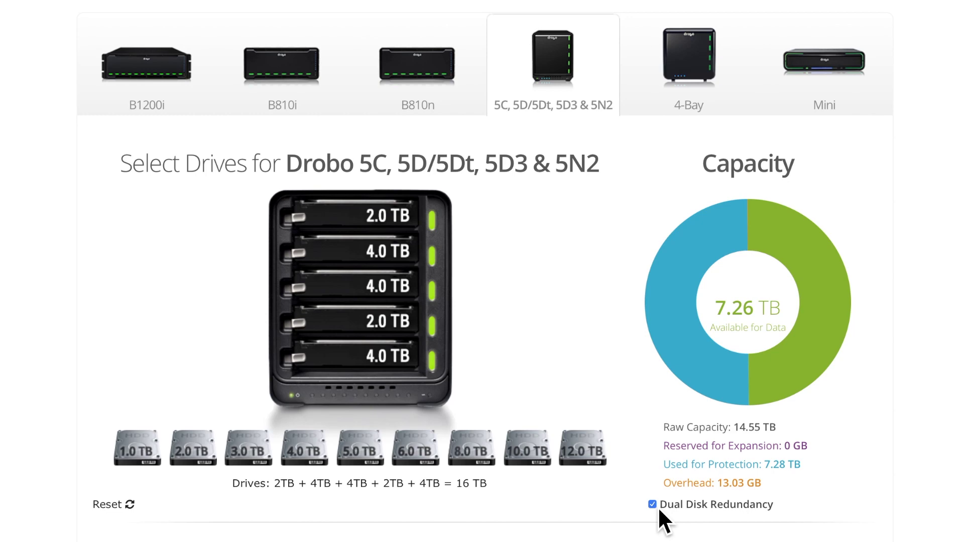
{"action": "left_click", "coordinate": [659, 509]}
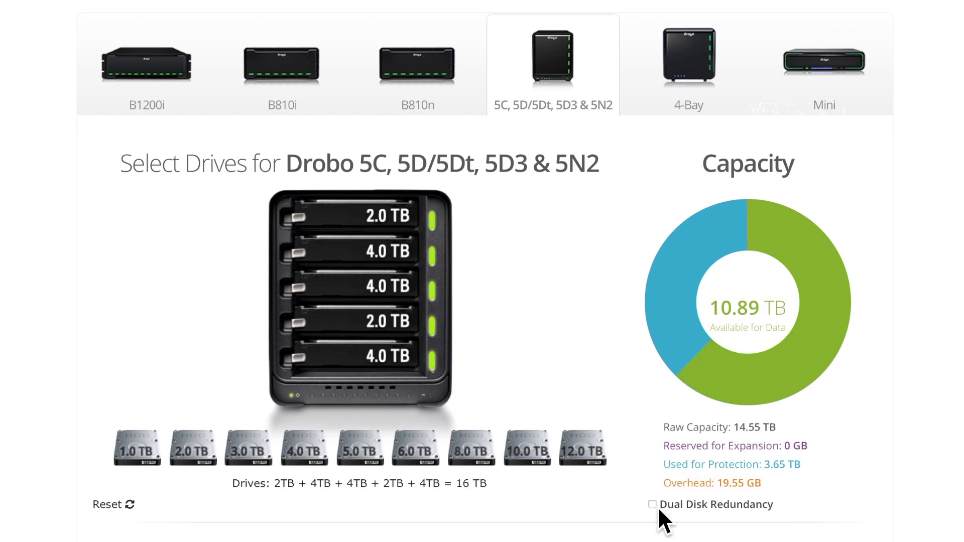
Step: Remove the 4.0 TB drive from the bottom bay and insert another 4.0 TB drive in its place
{"action": "left_click_drag", "start_coordinate": [317, 469], "coordinate": [354, 374]}
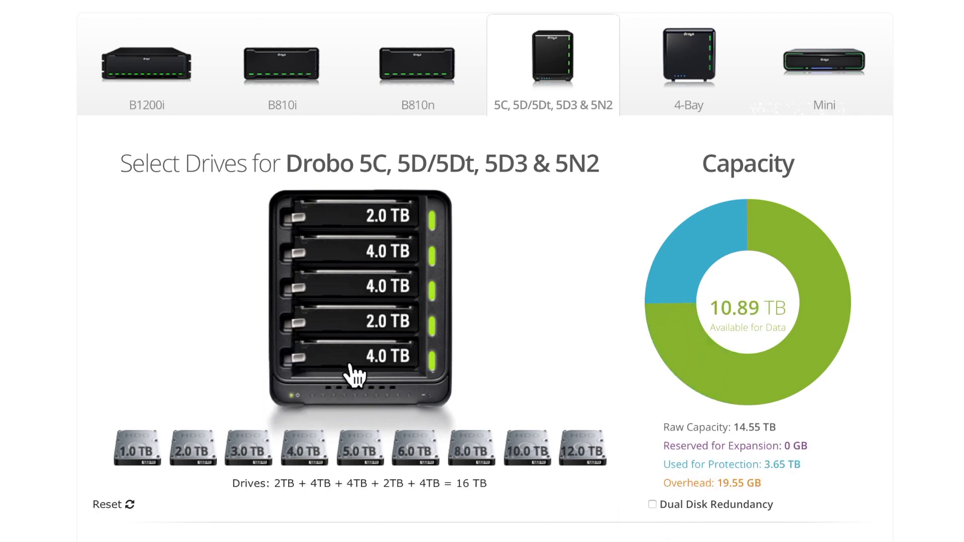
{"action": "left_click", "coordinate": [354, 373]}
{"action": "left_click_drag", "start_coordinate": [312, 474], "coordinate": [347, 384]}
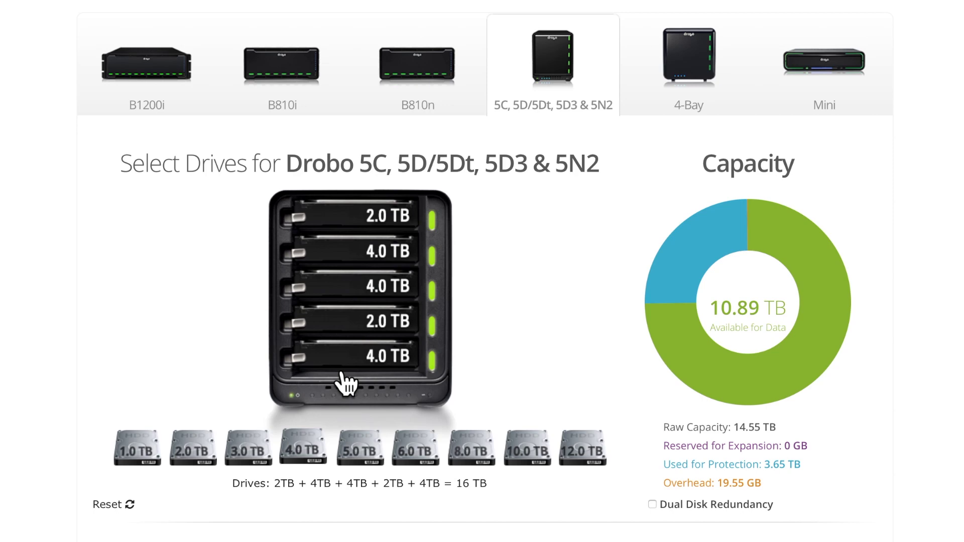
Step: Enable Dual Disk Redundancy for the mixed 2.0 and 4.0 TB drive configuration
{"action": "scroll", "coordinate": [346, 385], "scroll_direction": "down", "scroll_amount": 4}
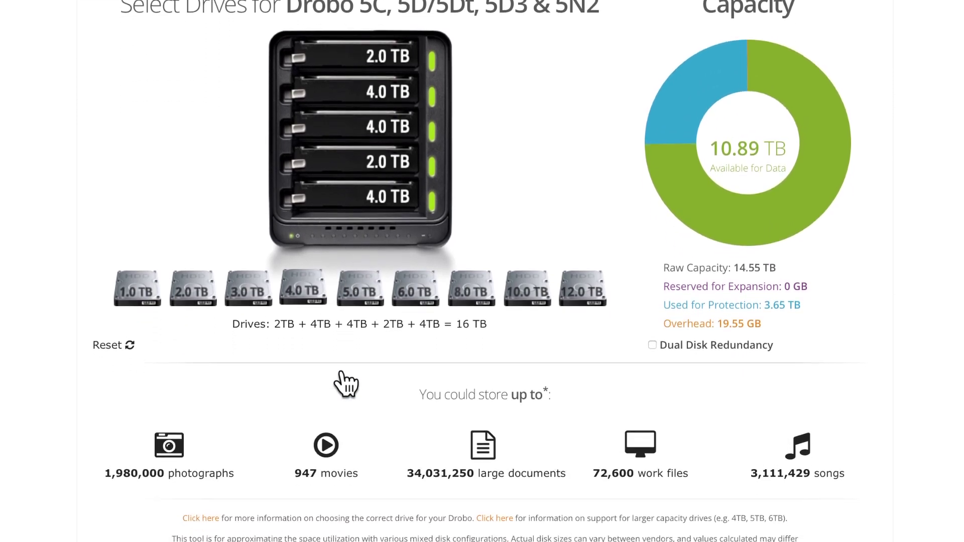
{"action": "scroll", "coordinate": [338, 372], "scroll_direction": "up", "scroll_amount": 1}
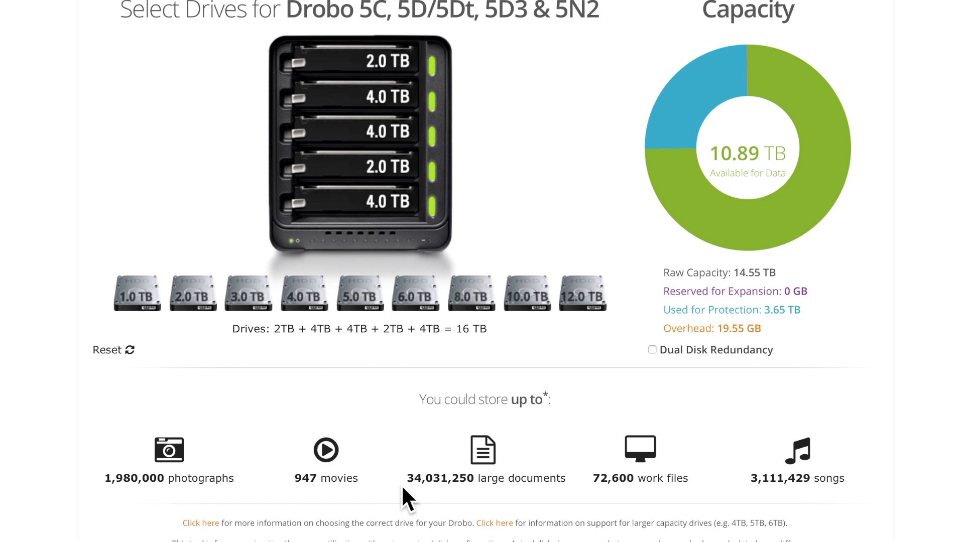
{"action": "left_click", "coordinate": [658, 355]}
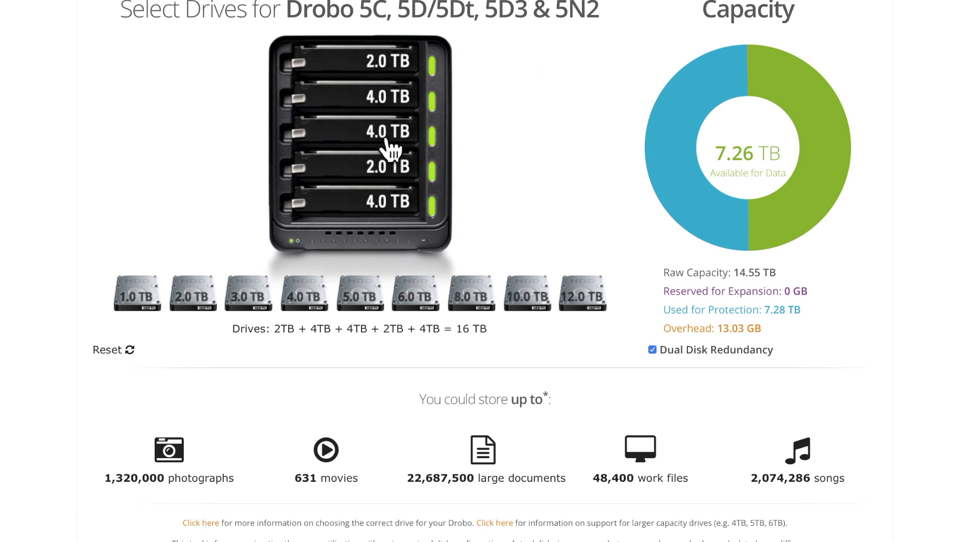
Step: Replace the 2.0 TB drives in the fourth and top bays with 4.0 TB drives
{"action": "left_click", "coordinate": [382, 177]}
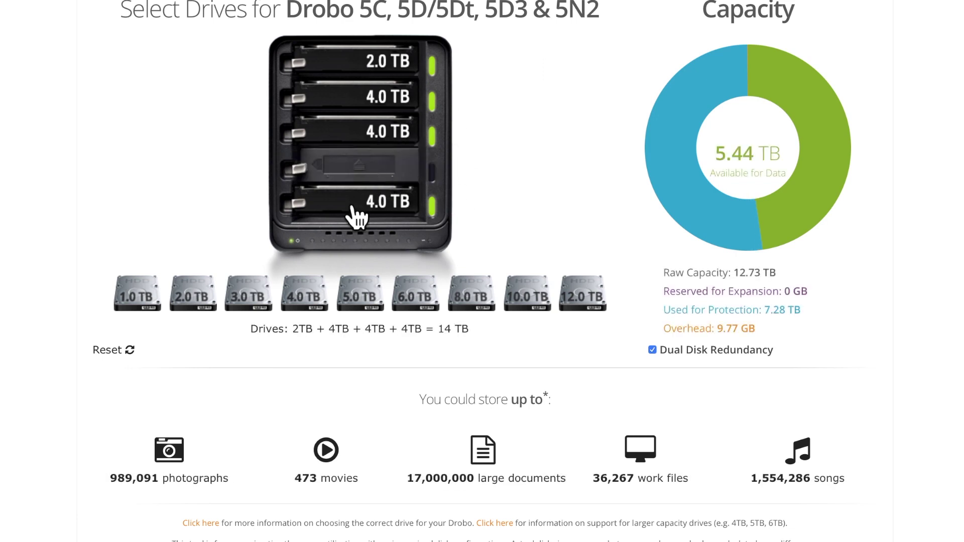
{"action": "left_click_drag", "start_coordinate": [316, 304], "coordinate": [367, 188]}
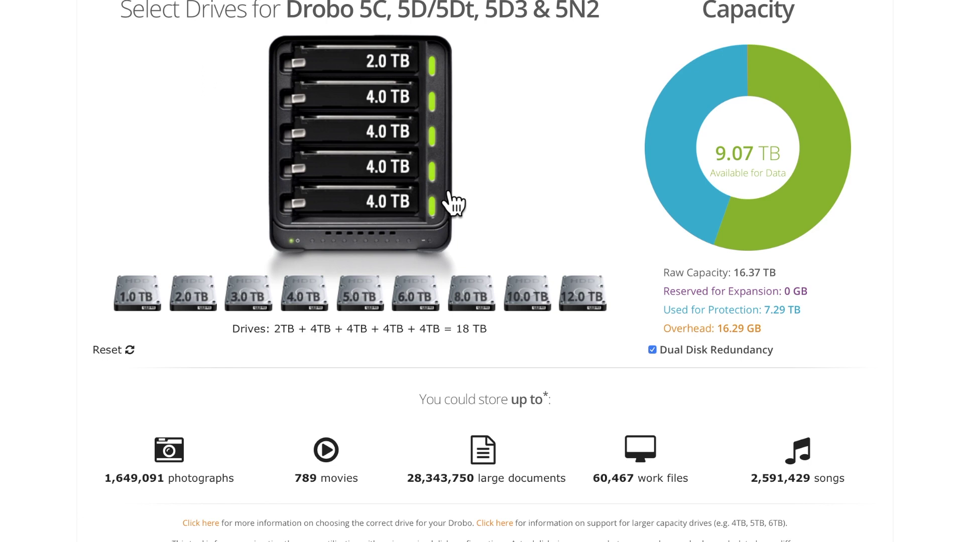
{"action": "left_click", "coordinate": [394, 75]}
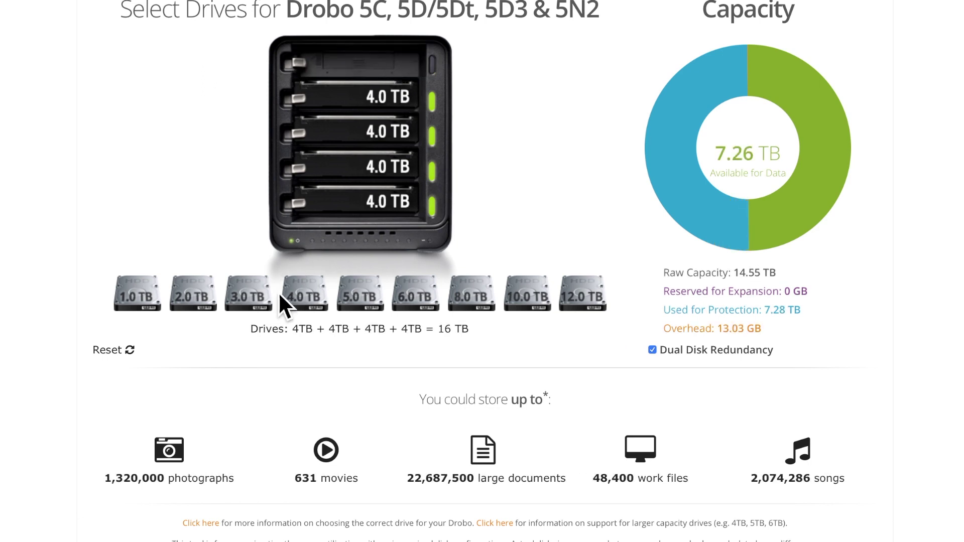
{"action": "left_click_drag", "start_coordinate": [286, 301], "coordinate": [422, 83]}
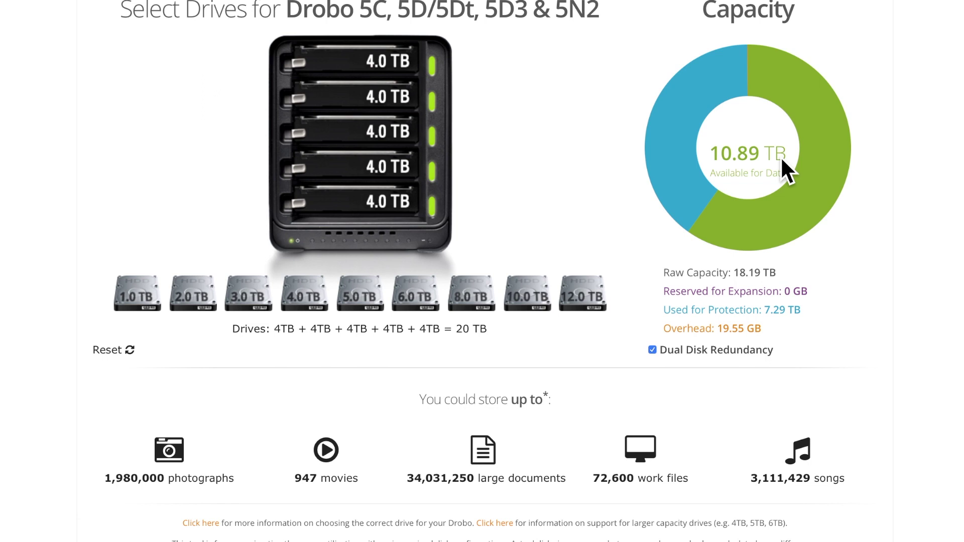
Step: Disable Dual Disk Redundancy, and swap the top bay's 4.0 TB drive for another 4.0 TB drive
{"action": "left_click", "coordinate": [652, 350]}
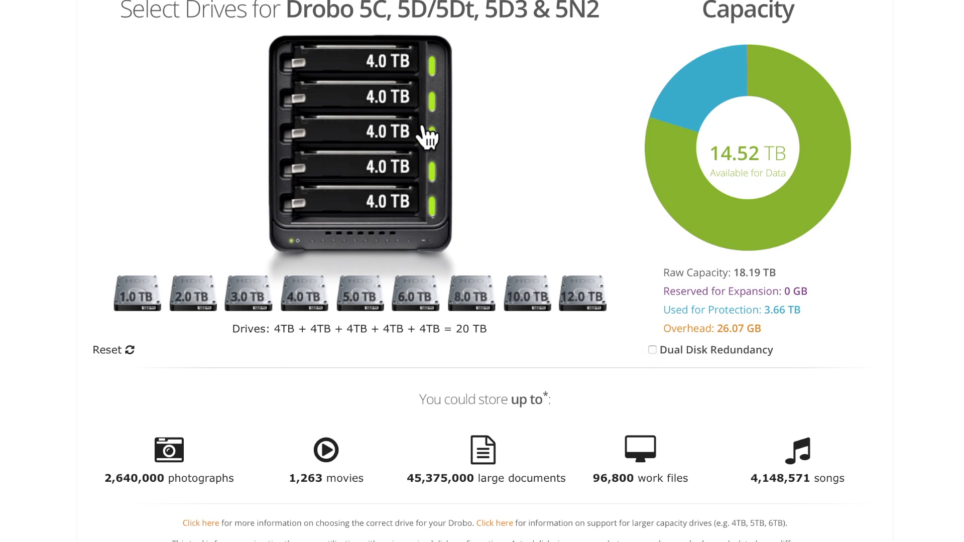
{"action": "left_click", "coordinate": [378, 63]}
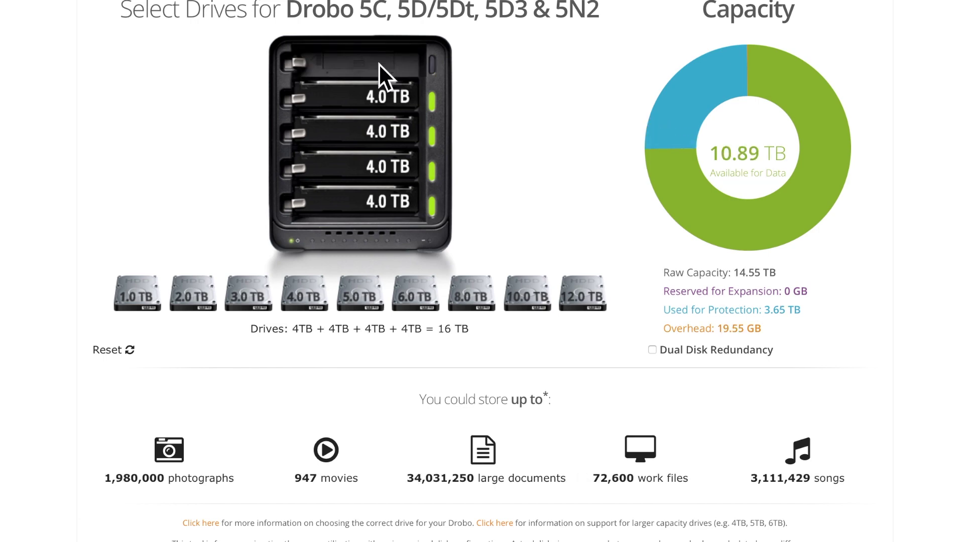
{"action": "left_click_drag", "start_coordinate": [327, 294], "coordinate": [368, 90]}
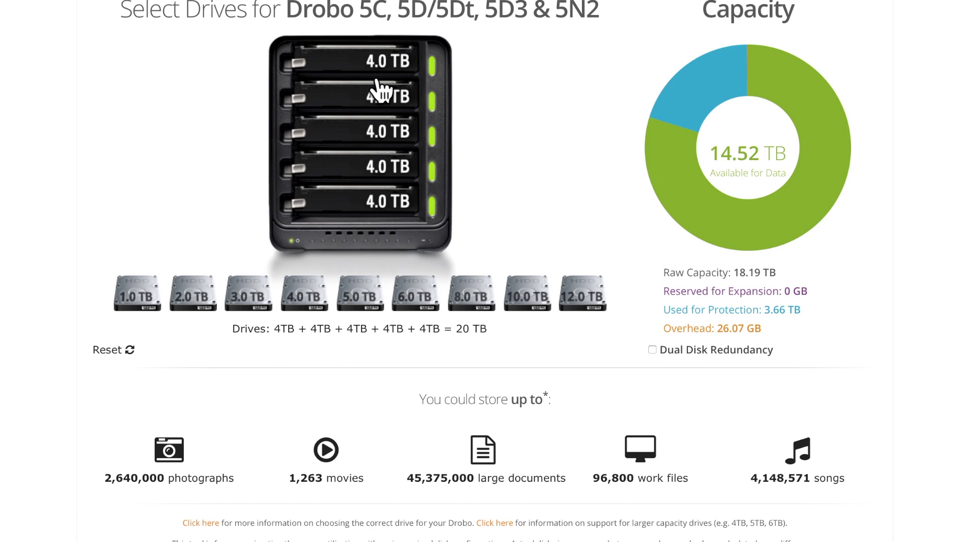
Step: Replace the 4.0 TB drives in the first and second bays with 6.0 TB drives
{"action": "left_click", "coordinate": [378, 80]}
{"action": "left_click_drag", "start_coordinate": [442, 318], "coordinate": [446, 98]}
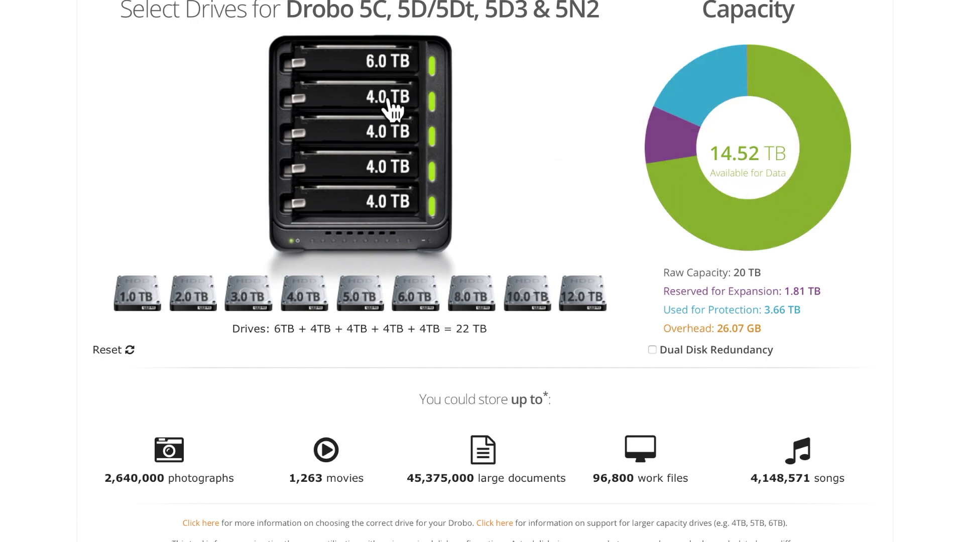
{"action": "left_click", "coordinate": [393, 118]}
{"action": "left_click_drag", "start_coordinate": [416, 292], "coordinate": [416, 113]}
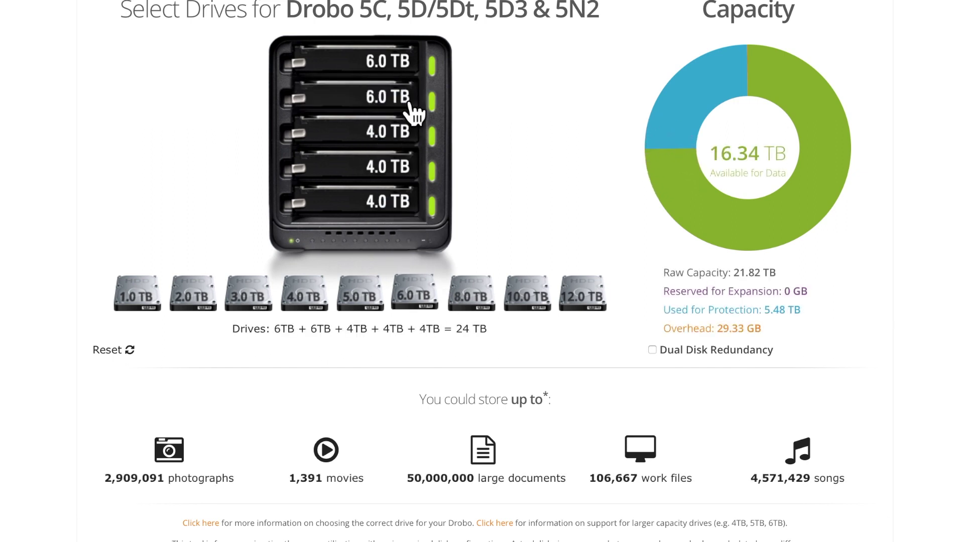